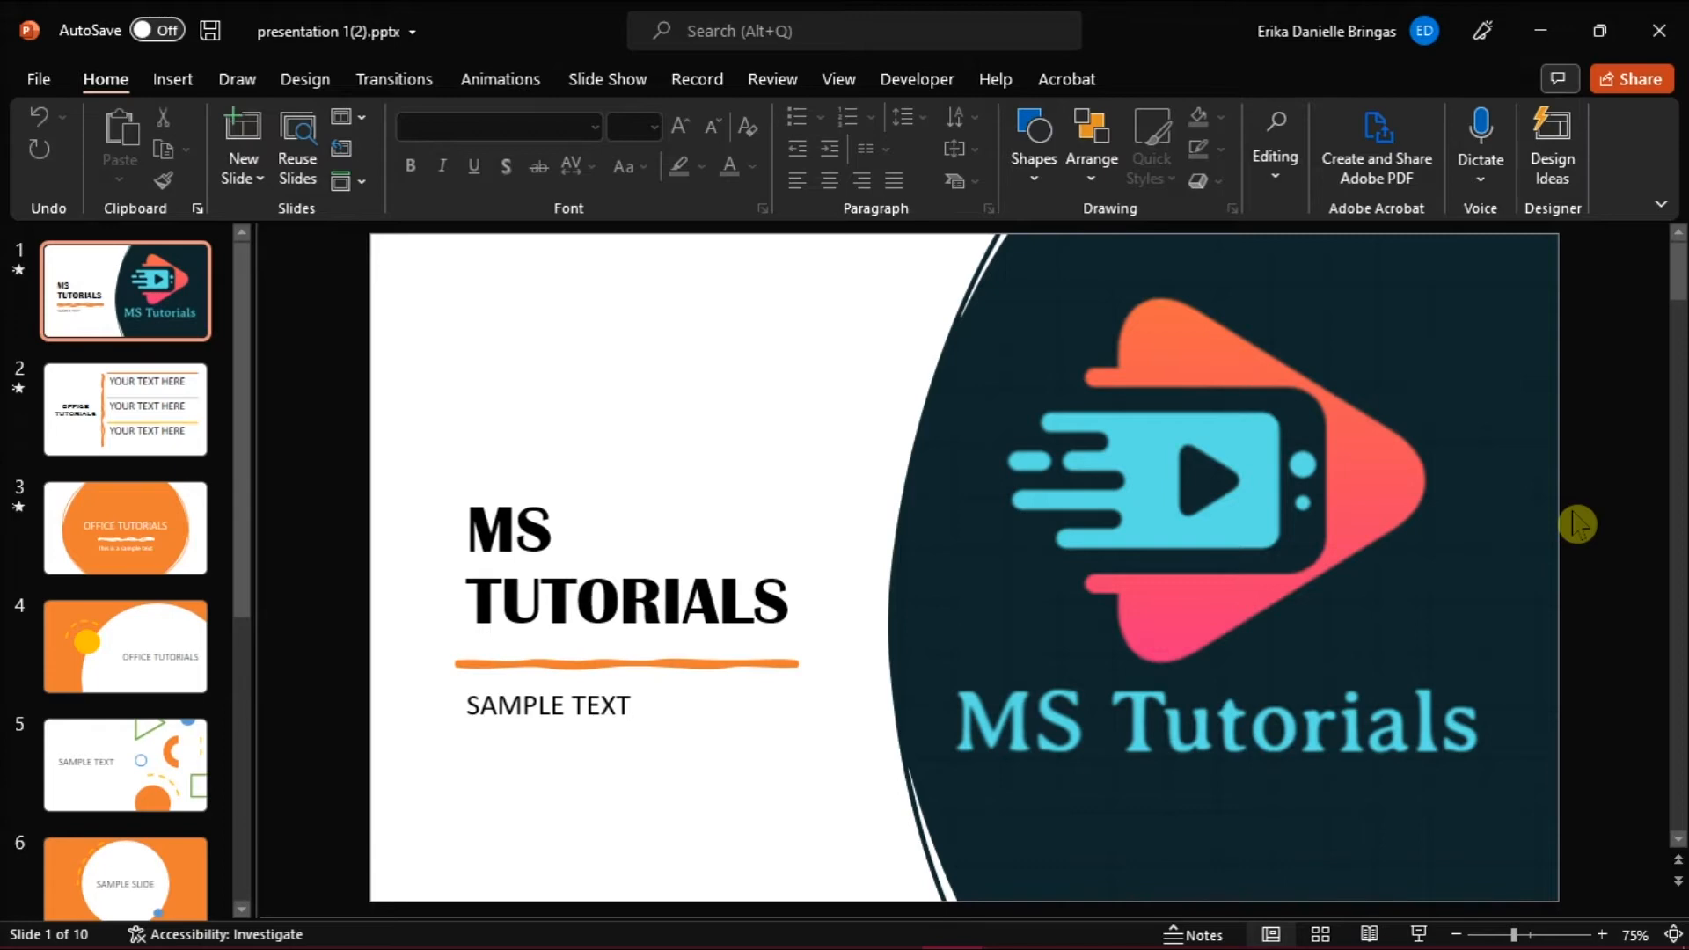
Step: Reach PowerPoint Options through File > Options
left_click(39, 79)
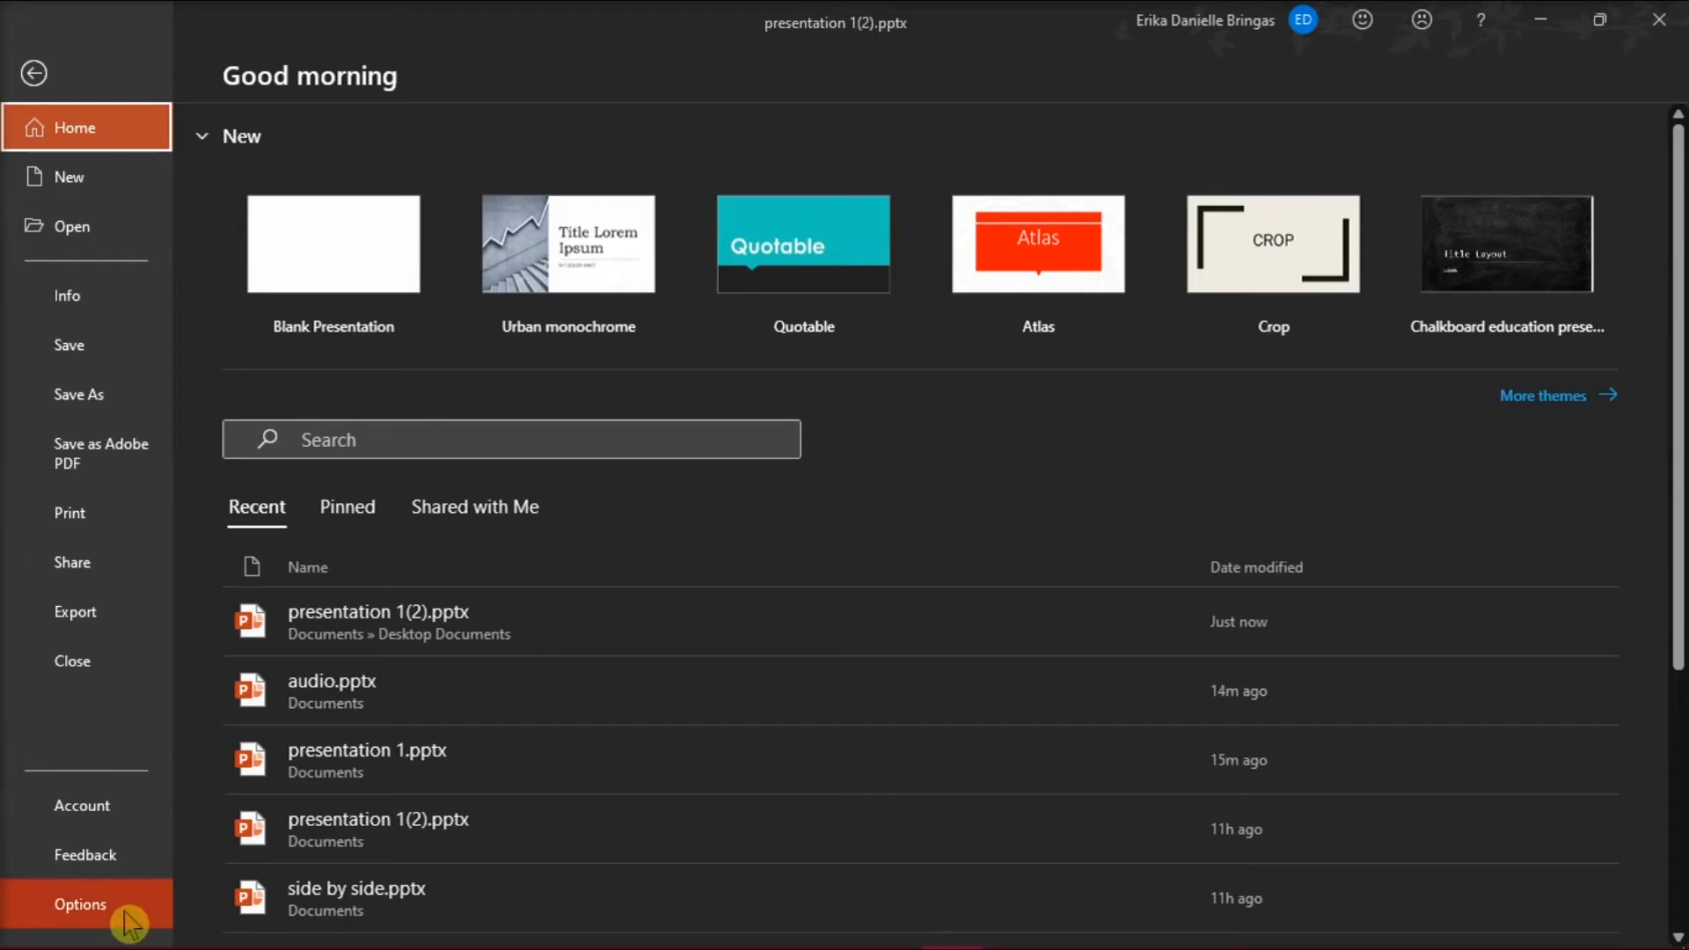
left_click(82, 904)
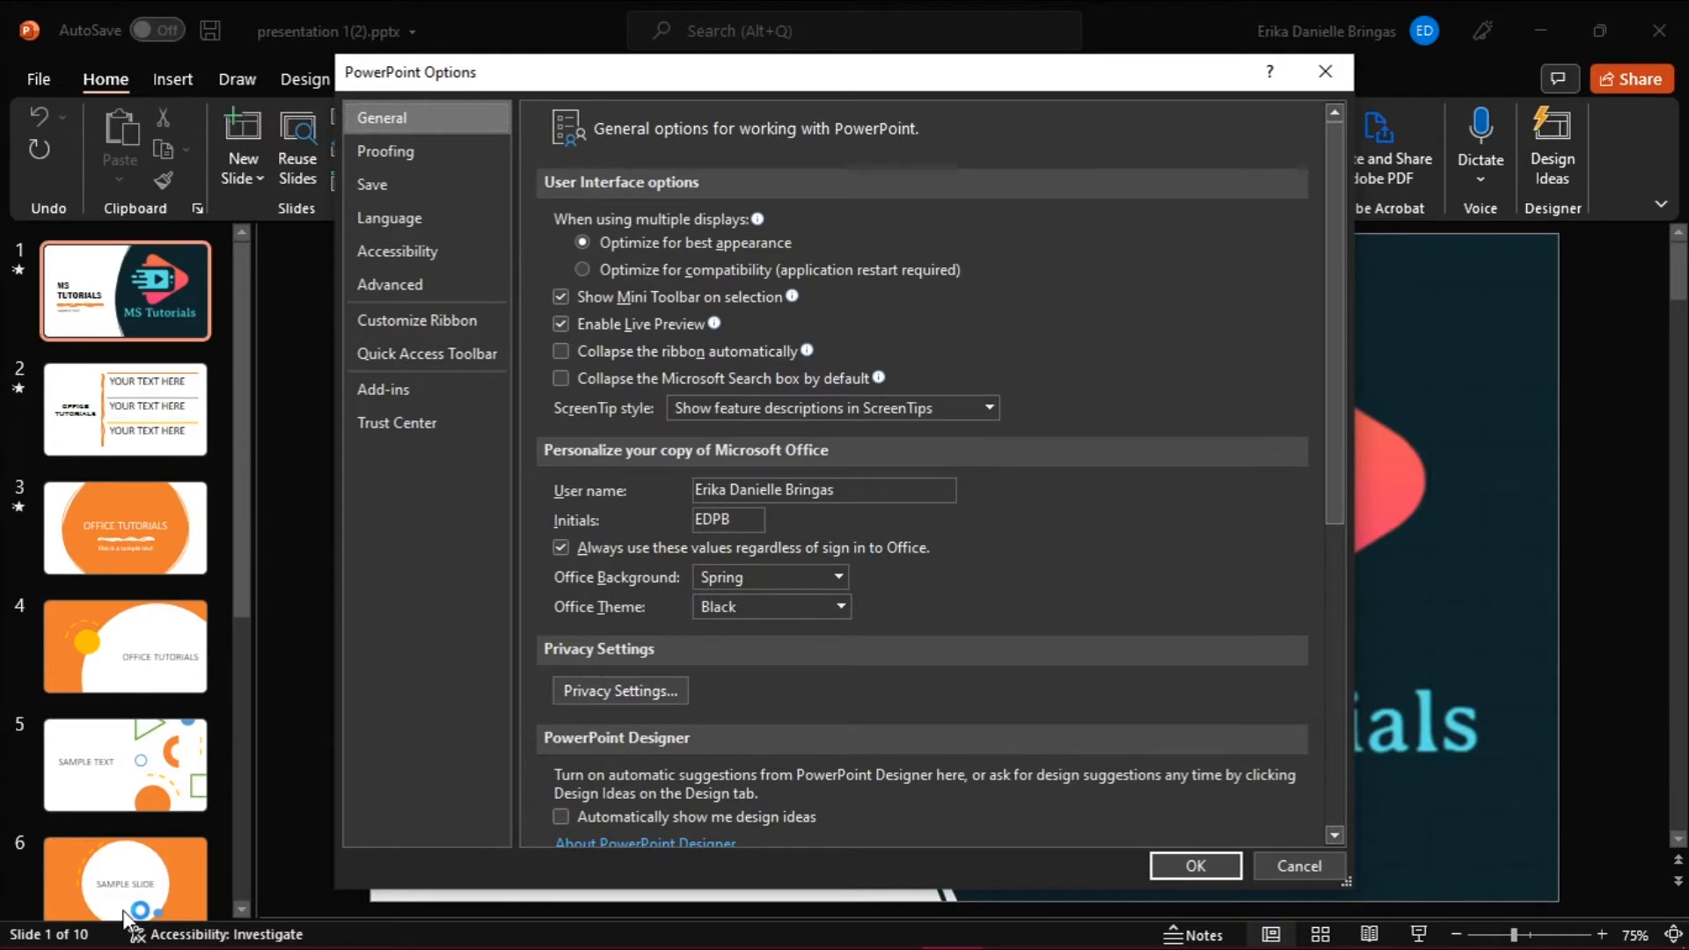
Step: In Advanced settings, uncheck 'Disable Slide Show hardware graphics acceleration'
left_click(449, 291)
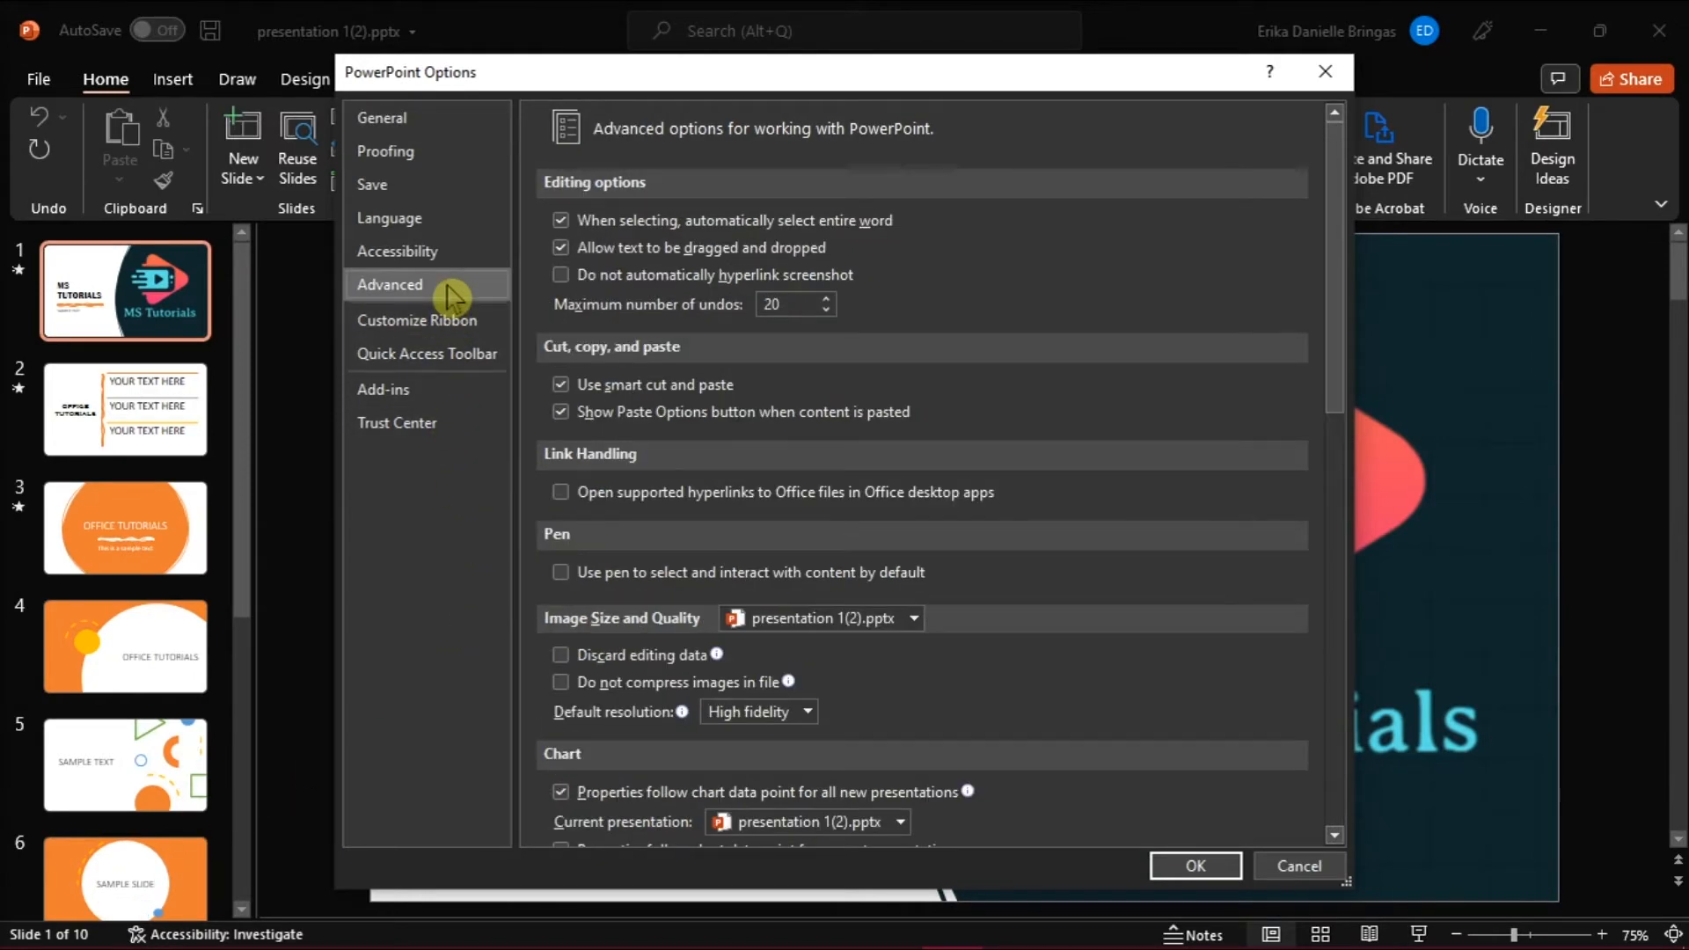
scroll(1045, 618, "down", 3)
scroll(1045, 620, "down", 5)
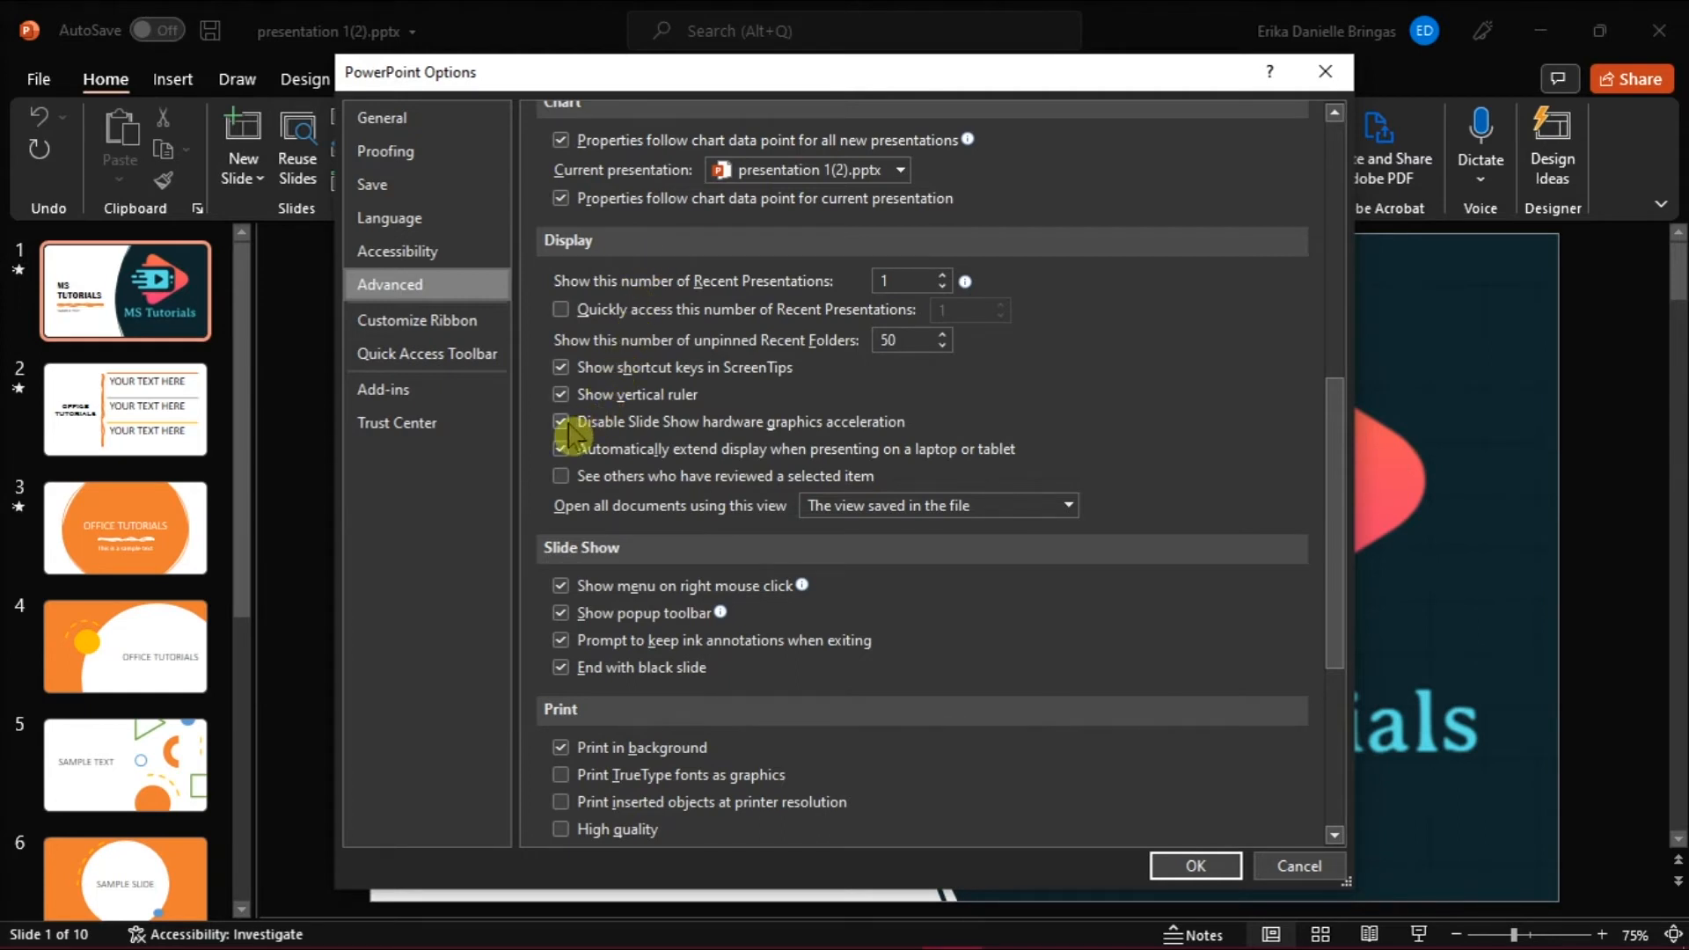
left_click(562, 423)
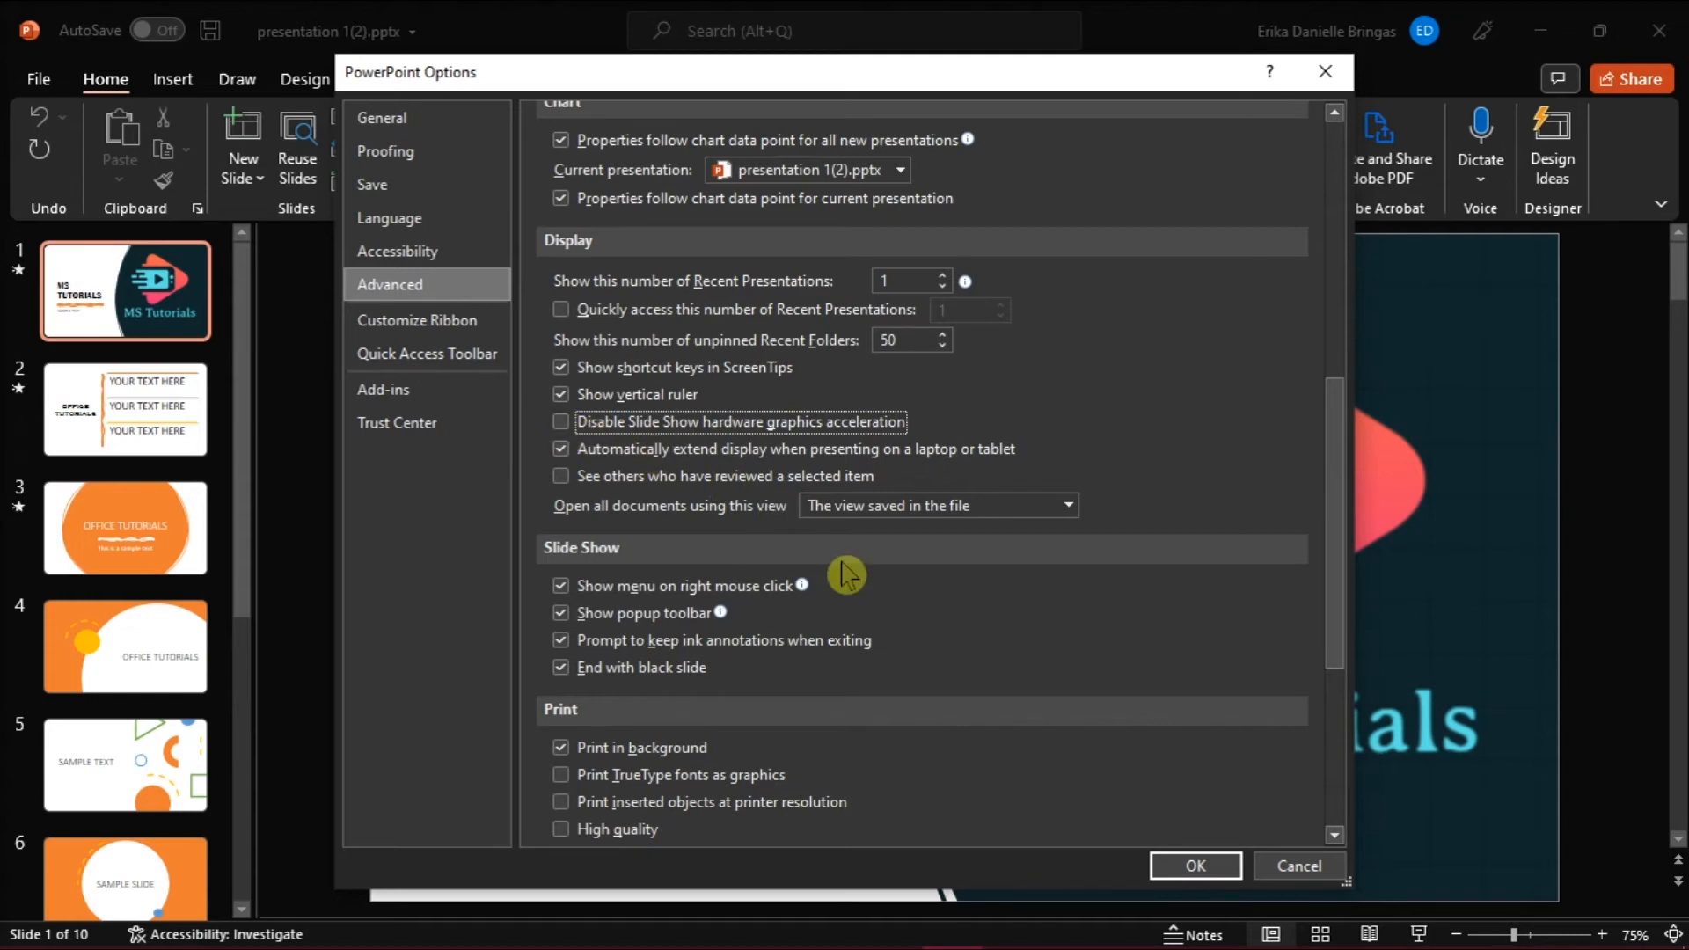
Step: Confirm with OK and return to the MS Tutorials title slide
left_click(1196, 865)
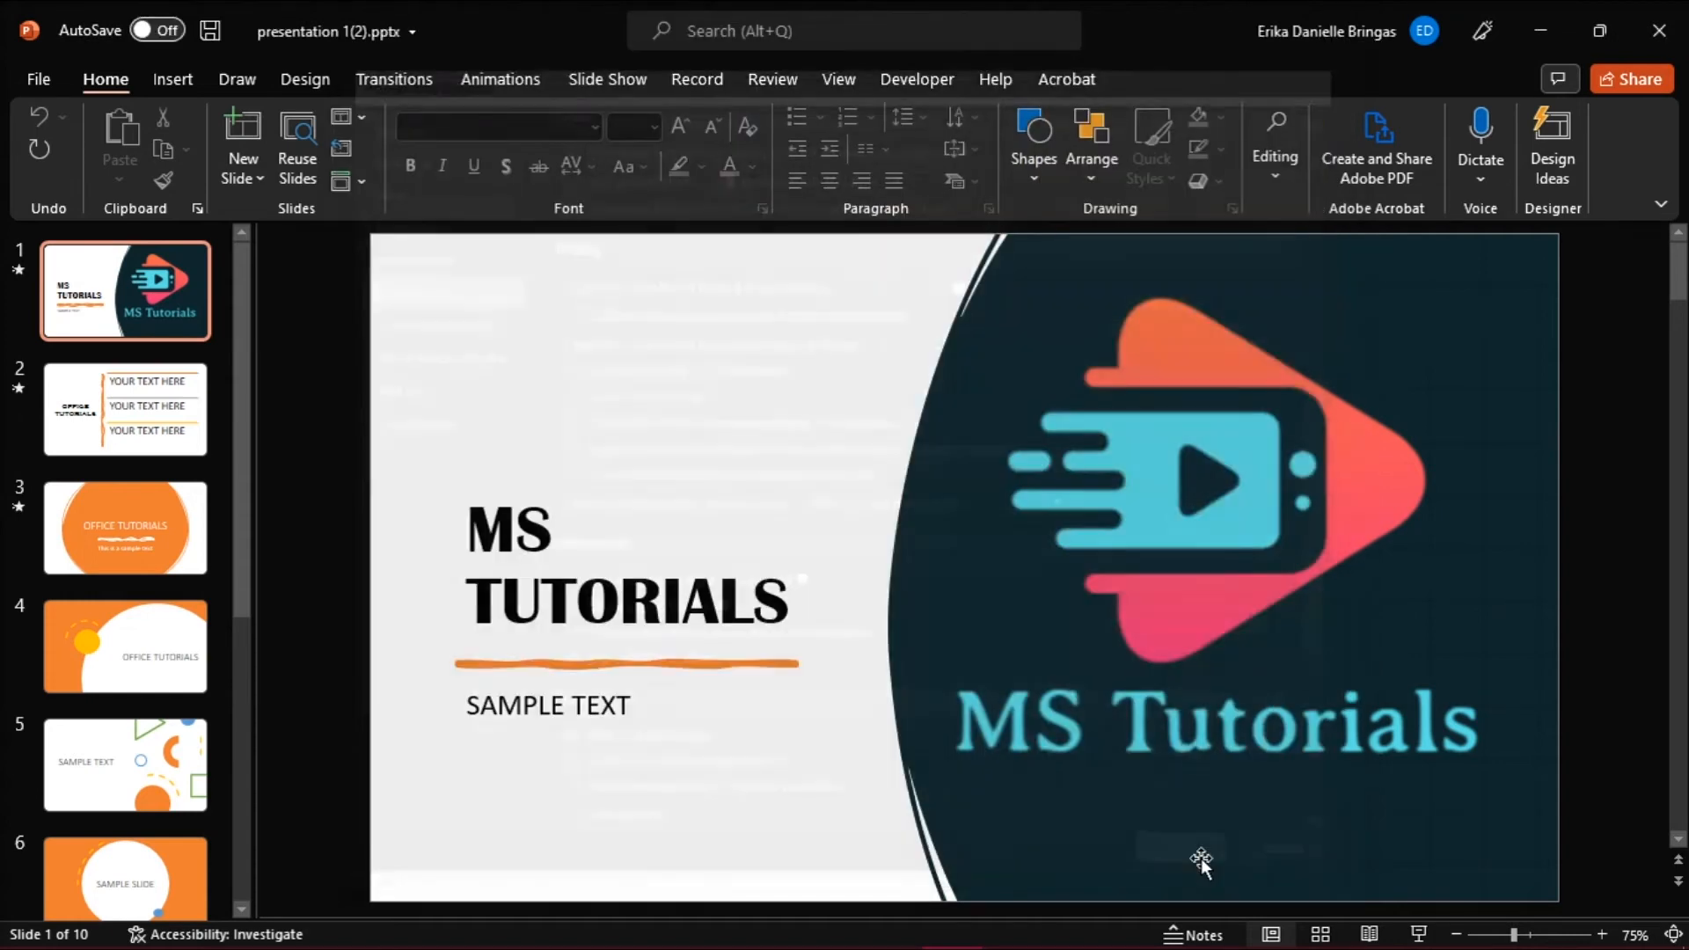